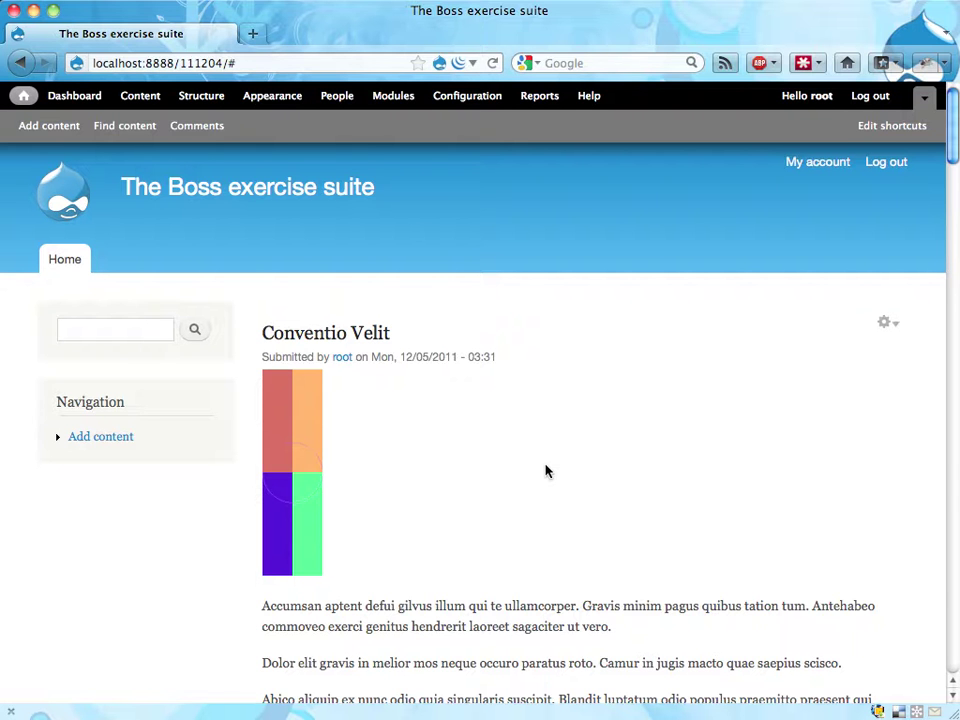
Open the People Permissions page and highlight the authenticated user and administrator column headings
left_click(338, 98)
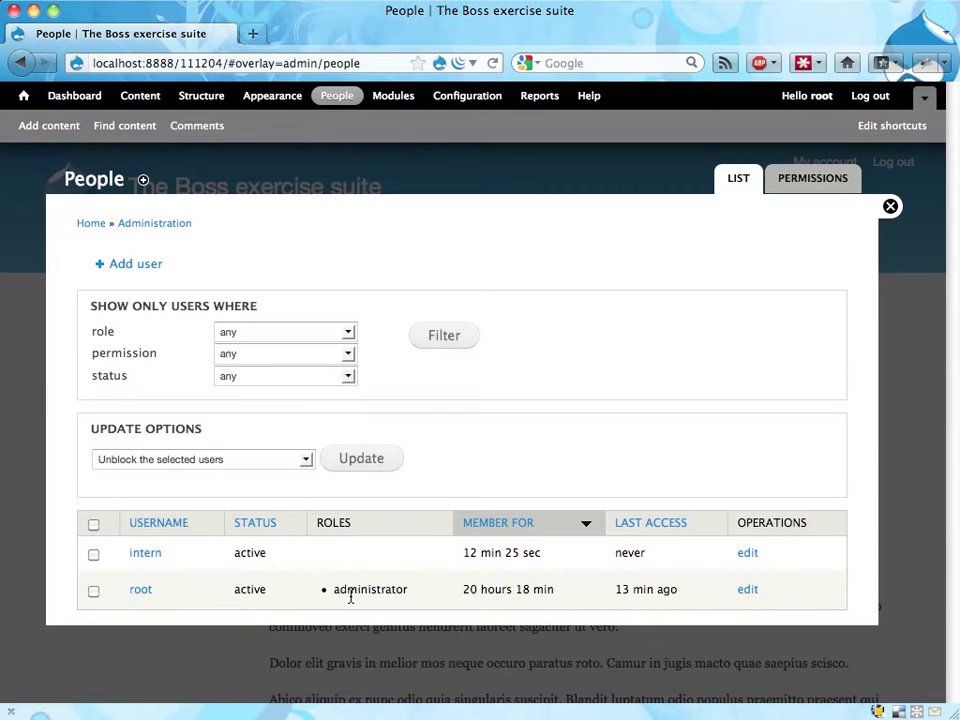
left_click(815, 180)
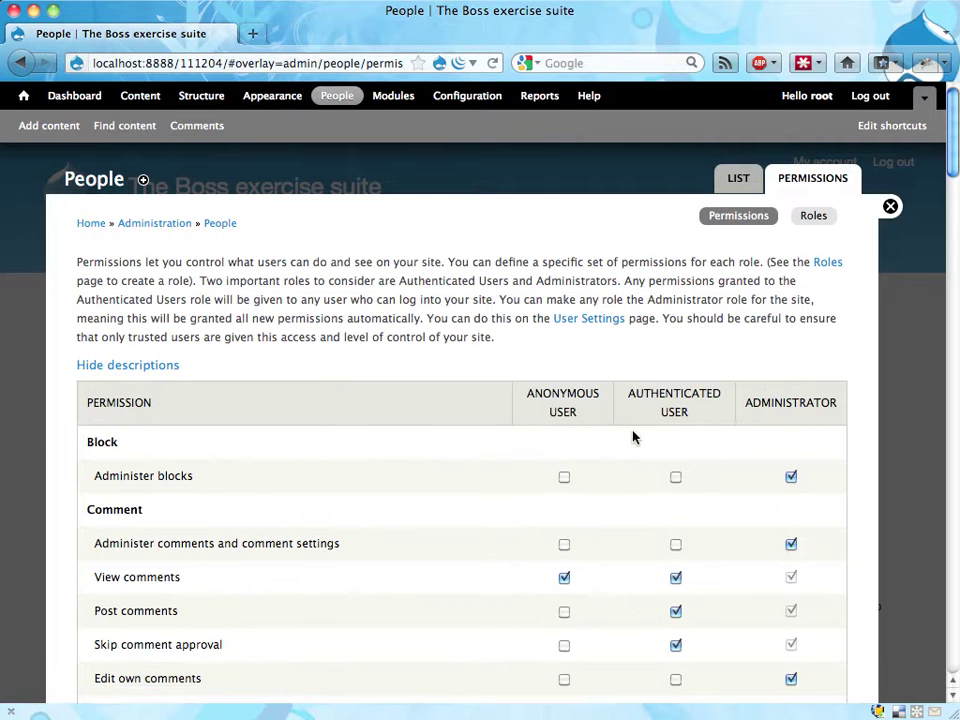
left_click_drag(598, 433, 542, 393)
left_click(673, 396)
left_click_drag(630, 392, 711, 417)
left_click_drag(635, 393, 683, 420)
left_click_drag(742, 406, 836, 403)
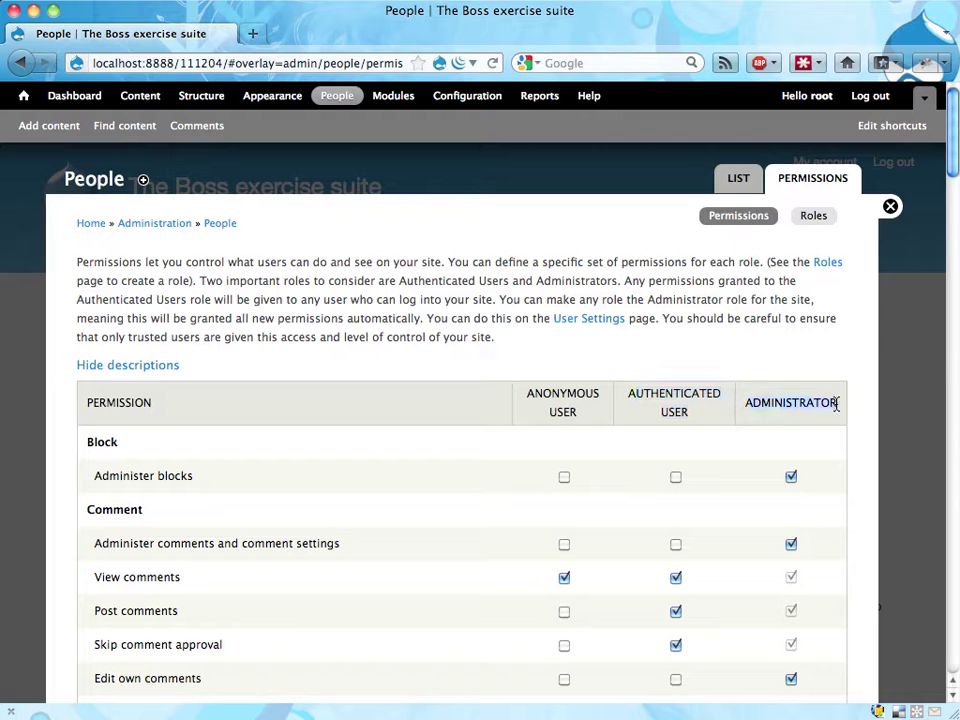
Add a new role named 'editor' on the Roles page
left_click(814, 219)
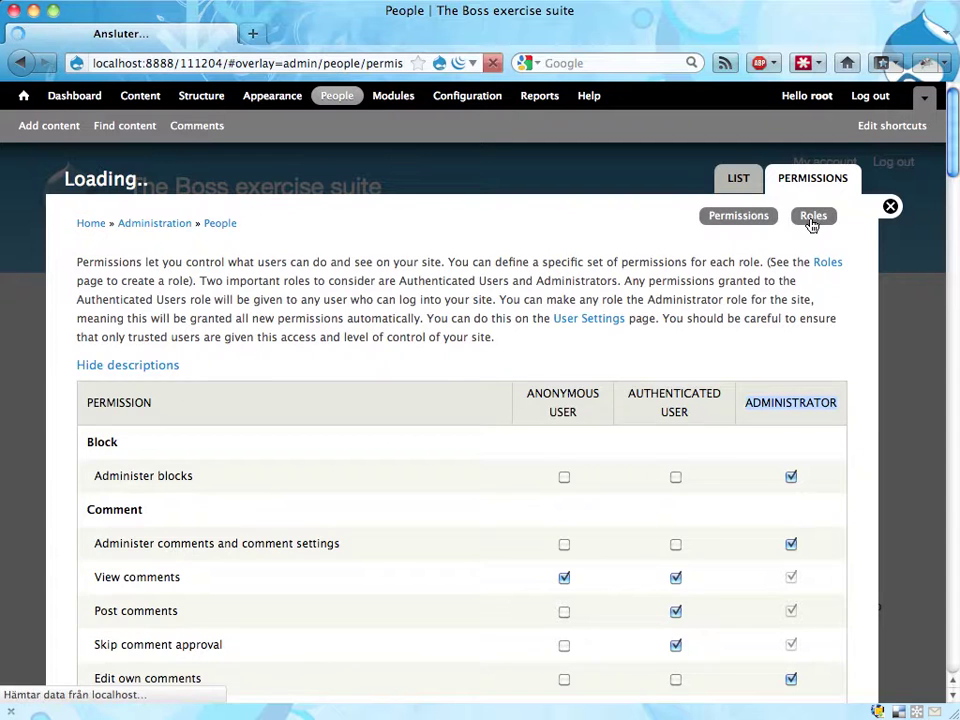
left_click(155, 573)
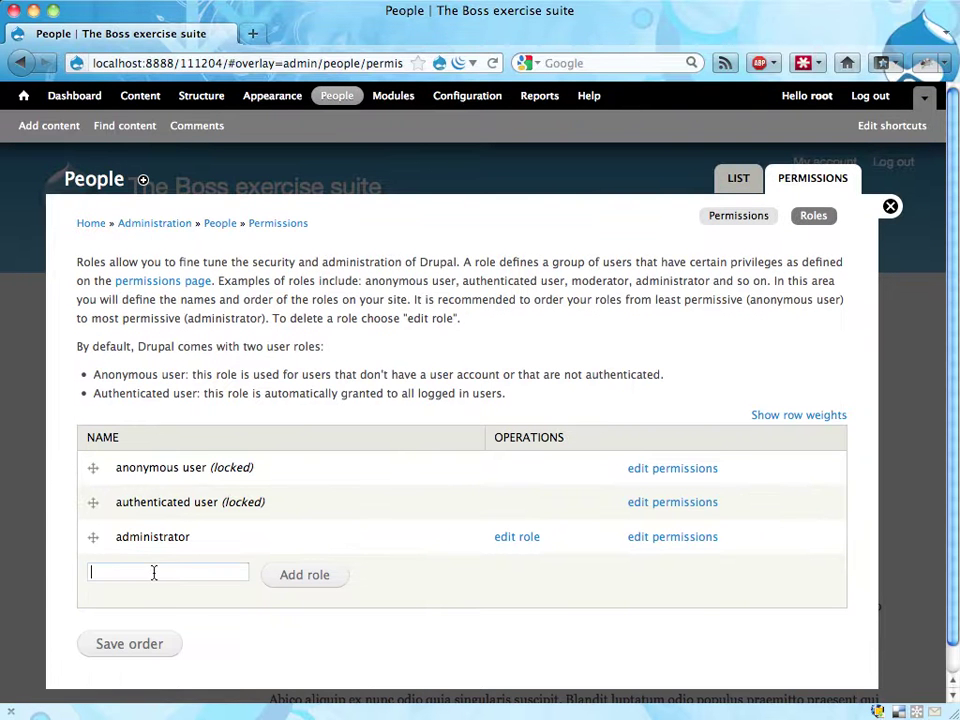
type("editor")
key("Escape")
left_click(310, 576)
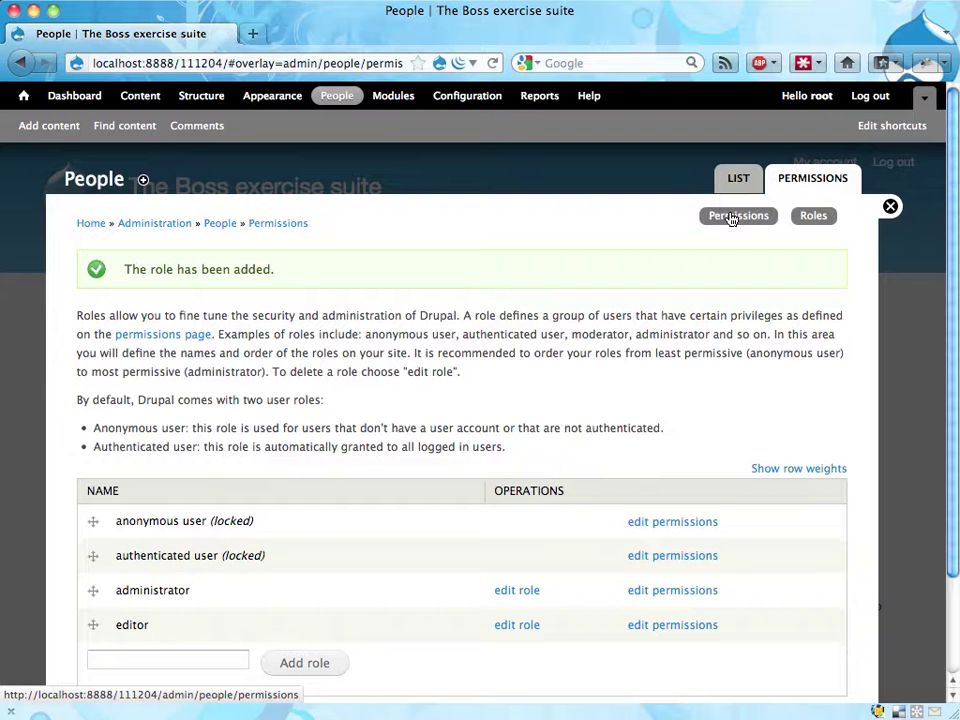
Return to the permissions table and point out the new Editor column and the developer-permissions security warning
left_click(732, 217)
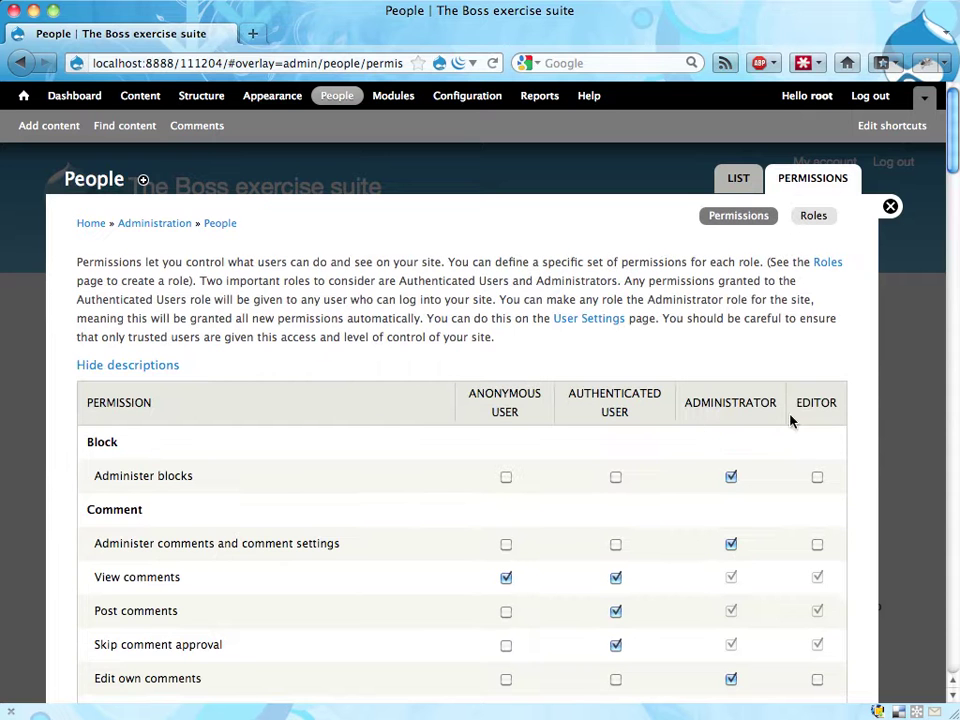
scroll(804, 407, "down", 2)
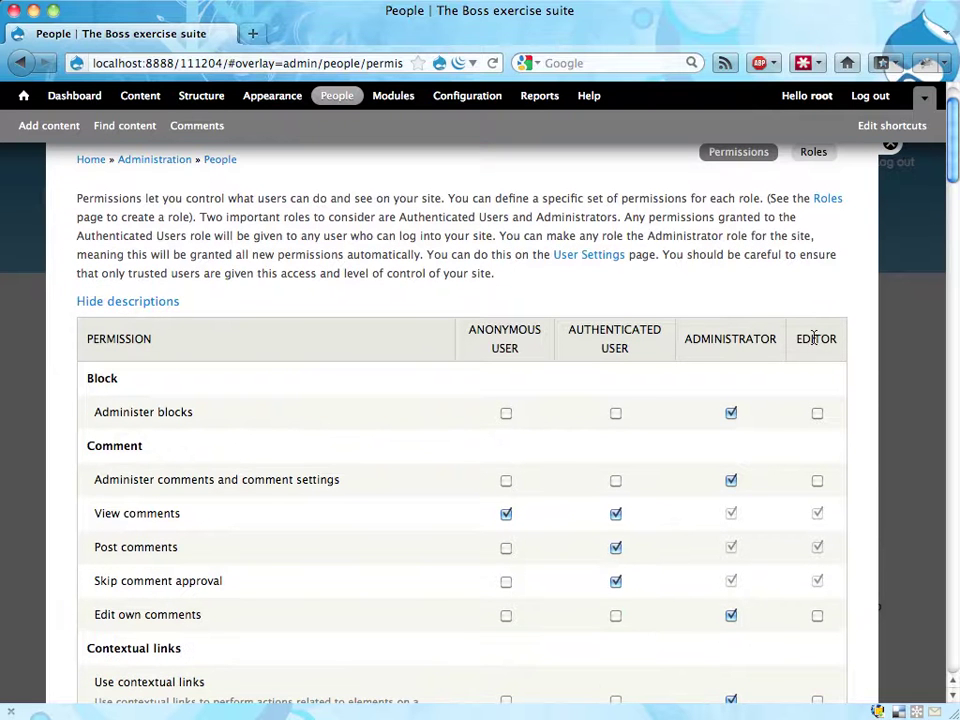
left_click_drag(799, 342, 843, 343)
scroll(799, 454, "down", 7)
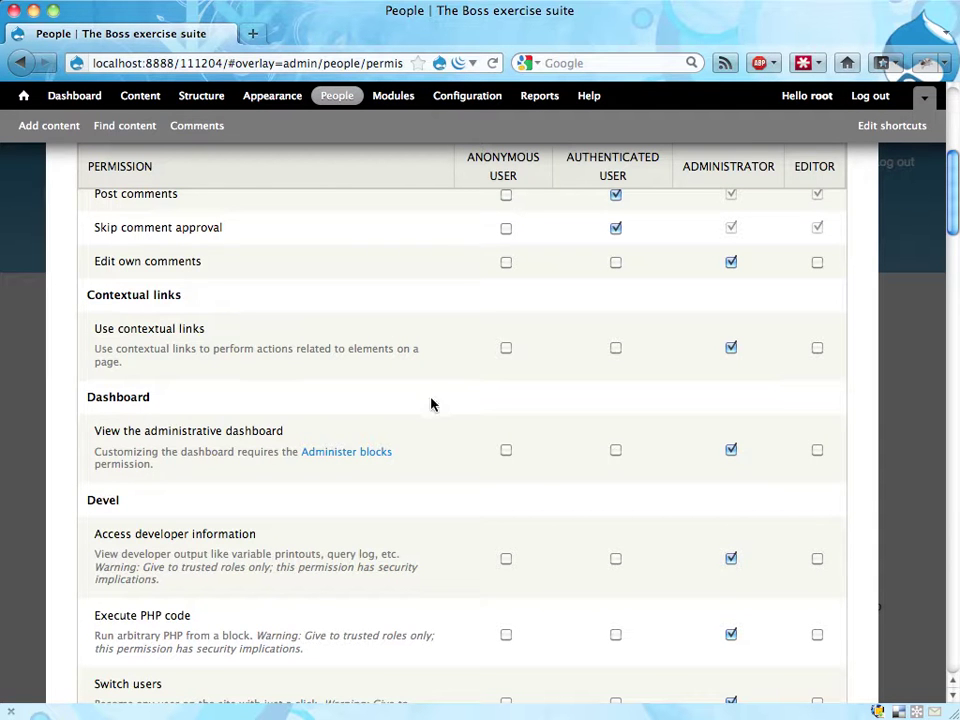
left_click_drag(94, 568, 159, 578)
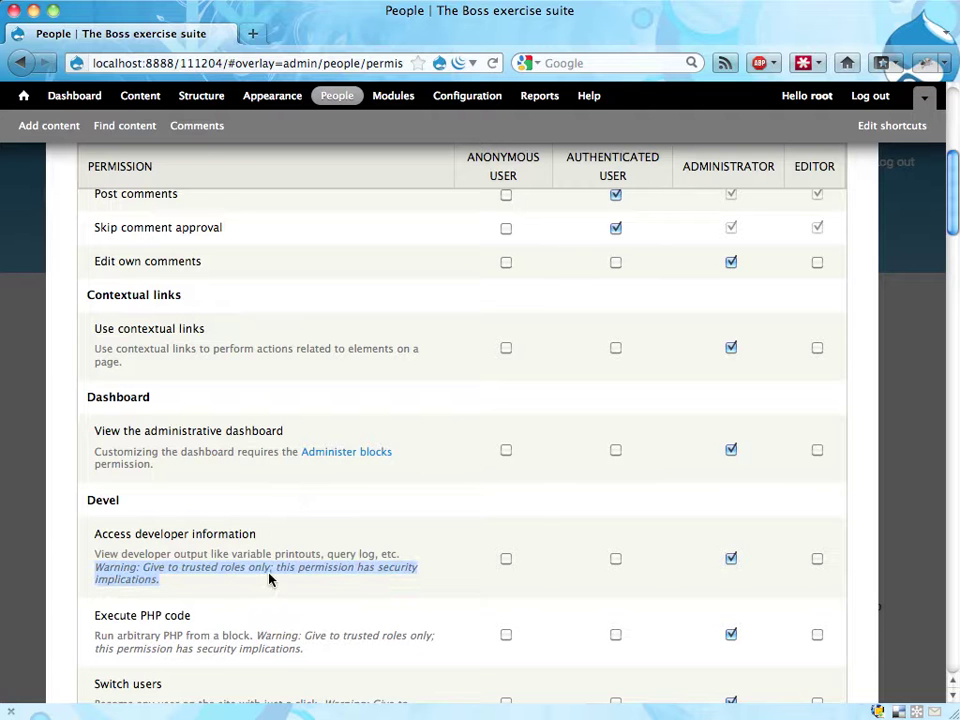
left_click(452, 534)
scroll(477, 525, "up", 1)
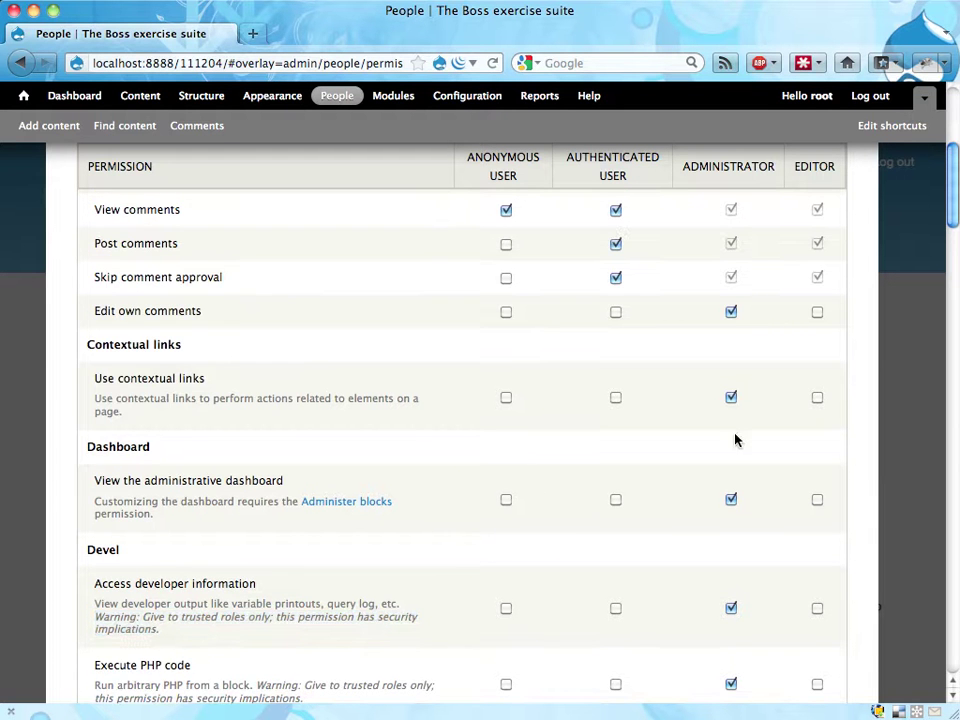
Grant editors Edit own comments, Administer comments and access to the administrative dashboard
left_click(817, 312)
scroll(818, 314, "up", 2)
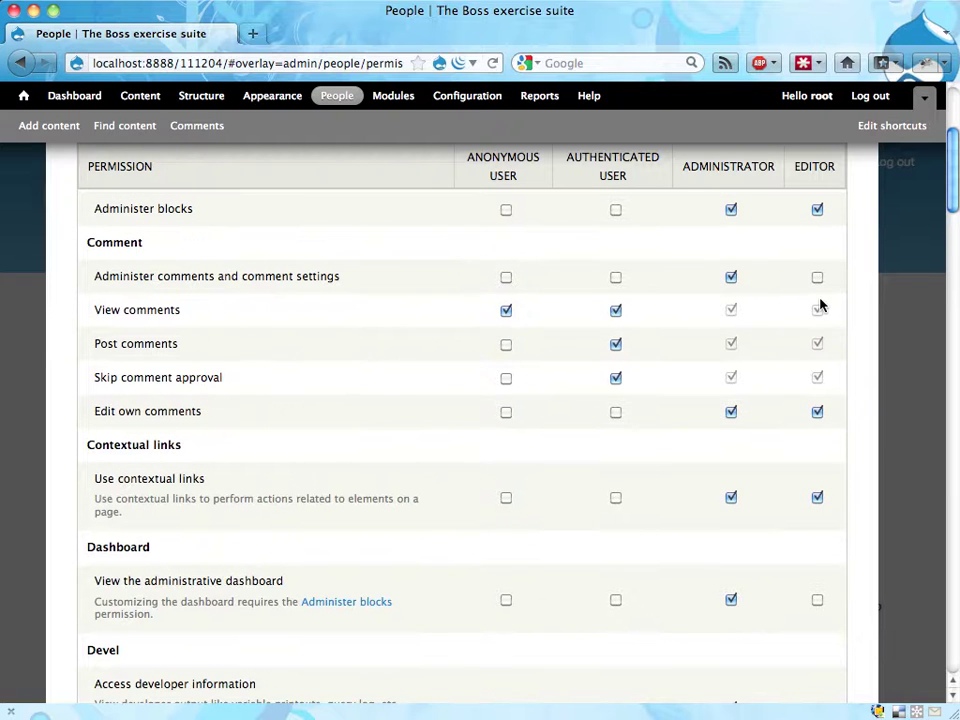
left_click(817, 278)
scroll(533, 489, "down", 4)
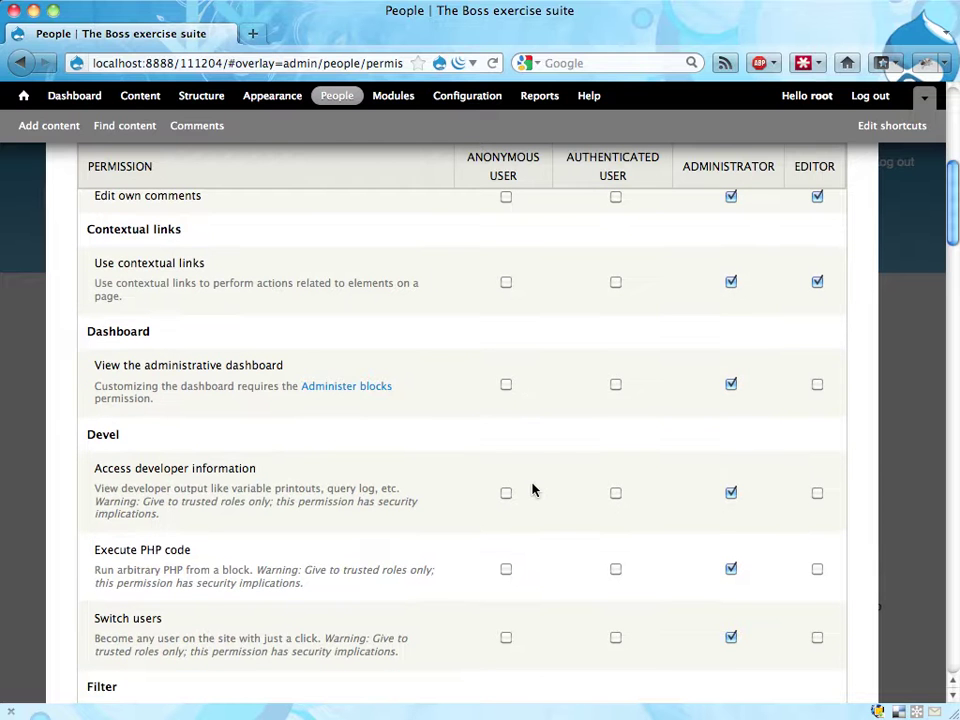
left_click(817, 384)
Grant editors Administer menus and menu items and Bypass content access control
scroll(815, 420, "down", 4)
scroll(686, 446, "down", 5)
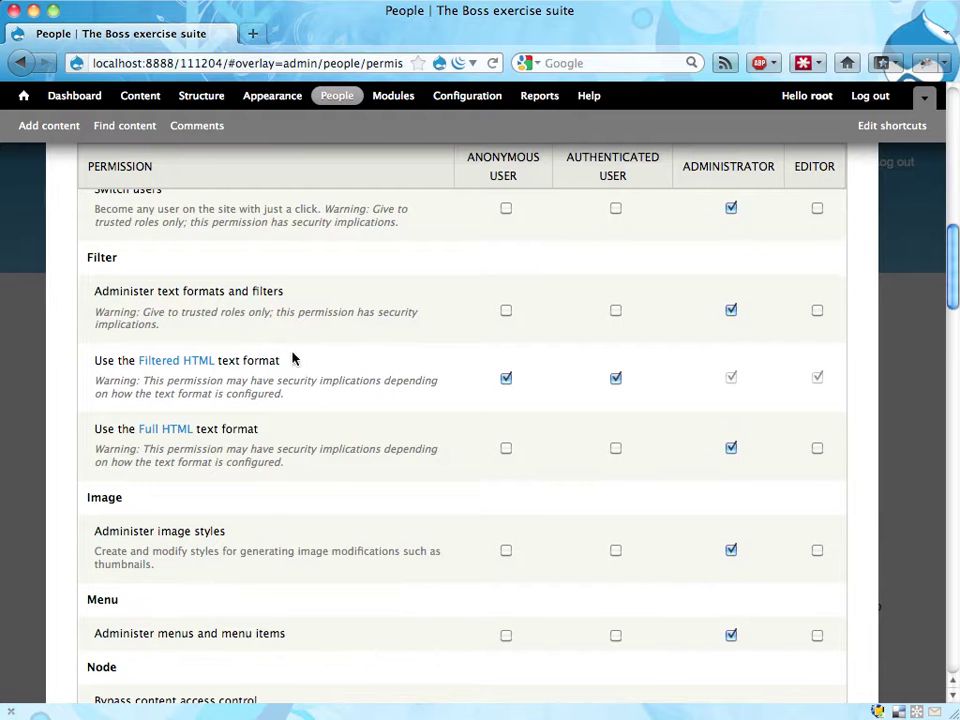
scroll(520, 485, "down", 6)
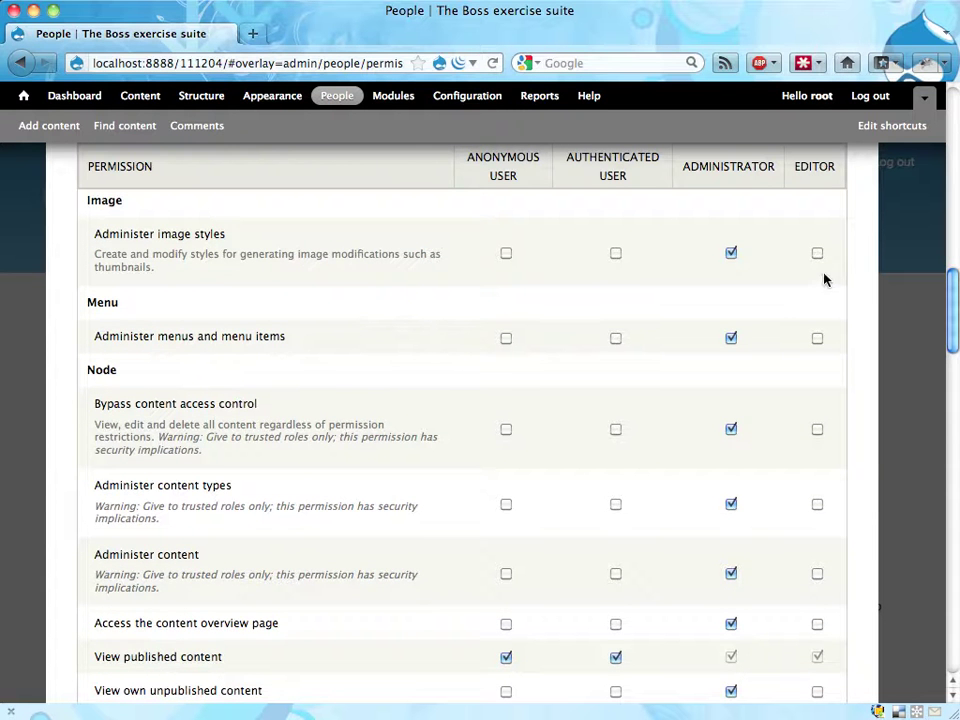
scroll(825, 311, "down", 1)
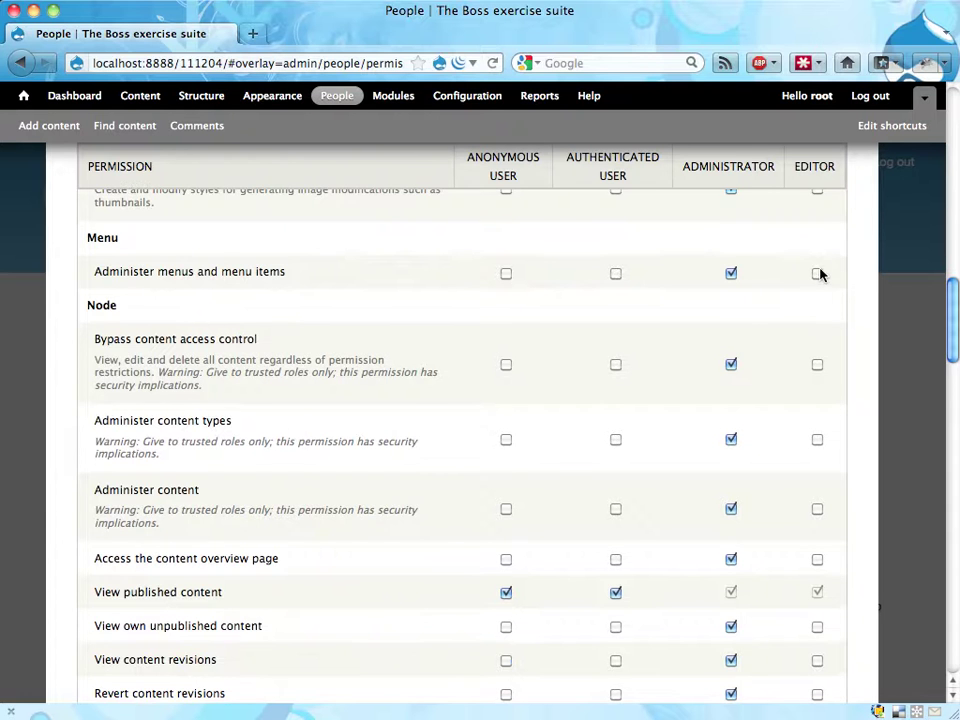
left_click(817, 273)
scroll(818, 306, "down", 1)
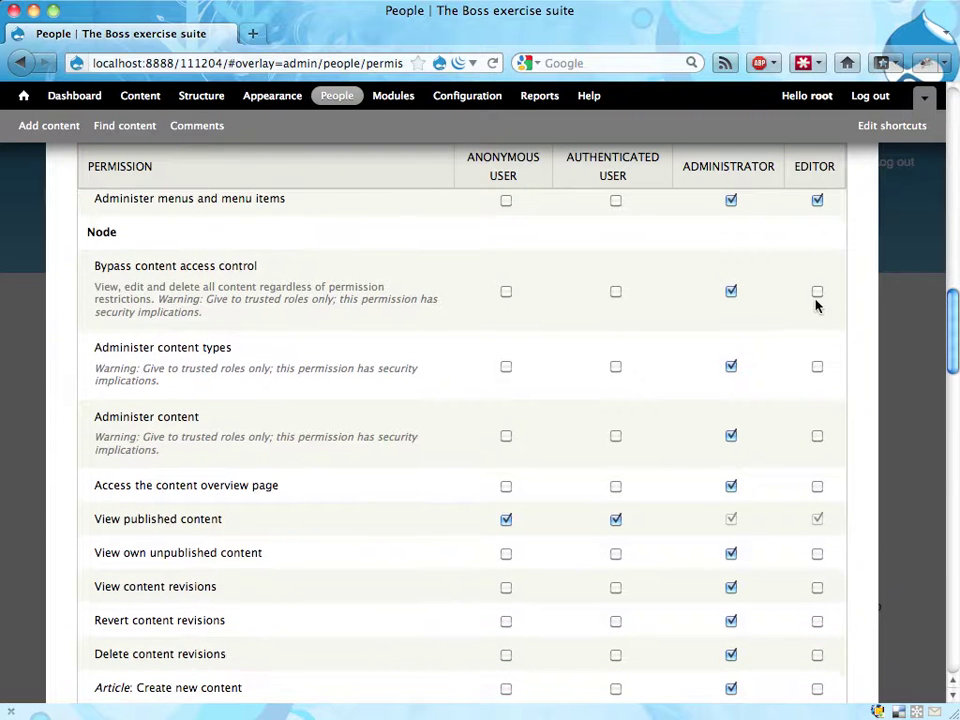
left_click(817, 292)
scroll(820, 365, "down", 1)
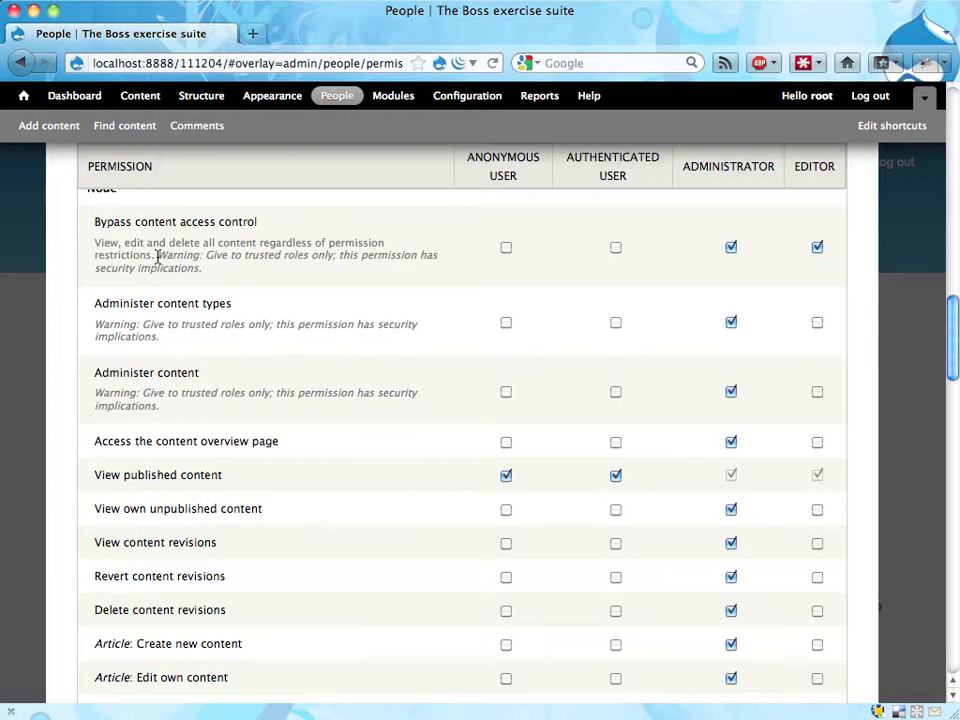
Grant editors Administer content, the content overview, and view, revert and delete revisions
left_click_drag(157, 255, 238, 270)
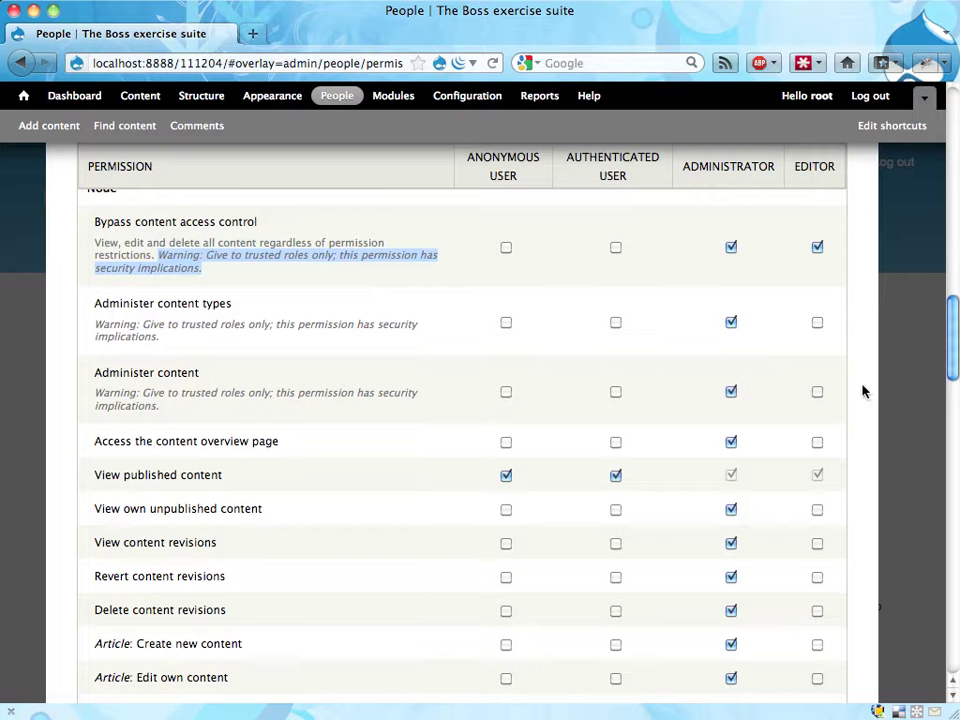
left_click(817, 394)
scroll(555, 371, "down", 3)
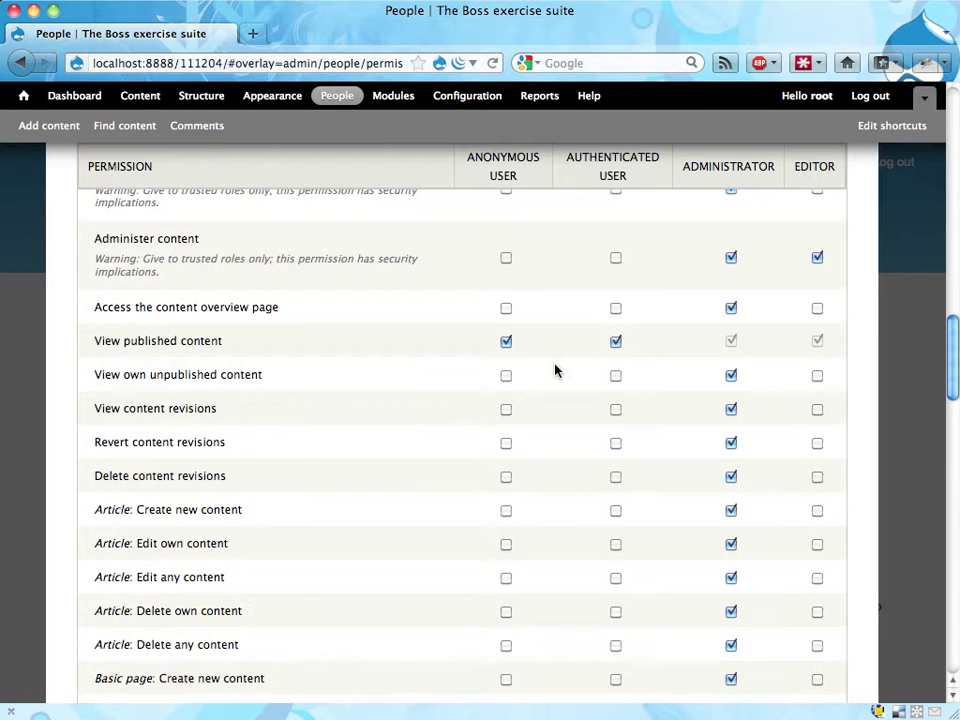
left_click(817, 309)
left_click(817, 409)
left_click(817, 443)
left_click(817, 477)
Grant editors create, edit own, edit any, delete own and delete any Article content
left_click(817, 510)
scroll(818, 516, "down", 5)
left_click(817, 343)
left_click(817, 377)
left_click(817, 410)
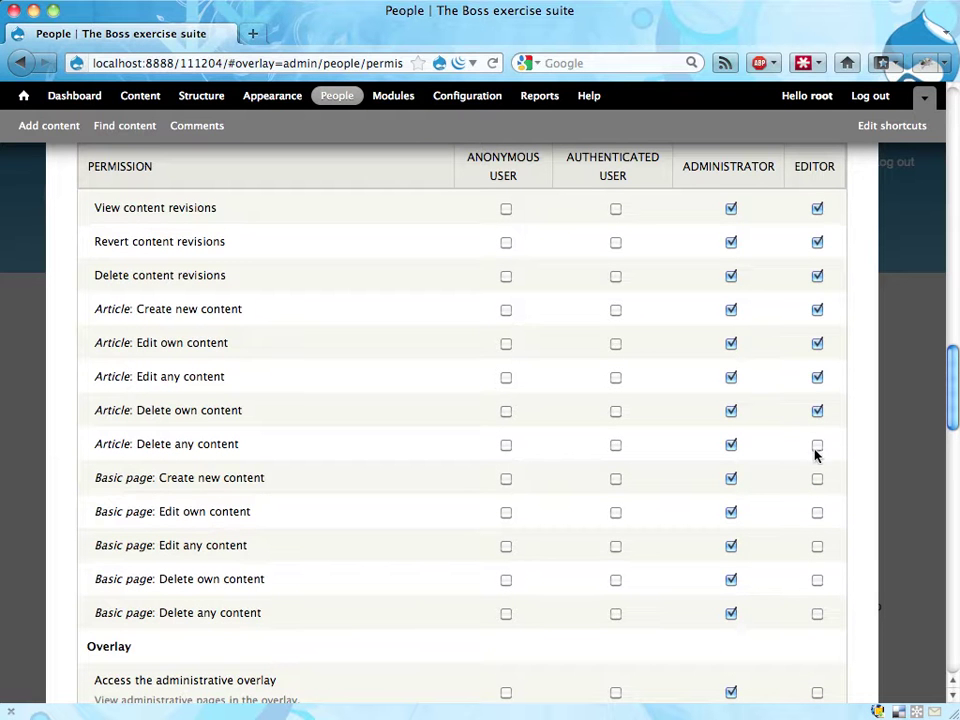
left_click(817, 444)
Grant editors create, edit own, edit any, delete own and delete any Basic page content
left_click(817, 478)
left_click(817, 512)
left_click(817, 546)
left_click(817, 580)
left_click(817, 613)
Grant editors URL alias administration and editing, plus administer, use and advanced search
scroll(816, 624, "down", 5)
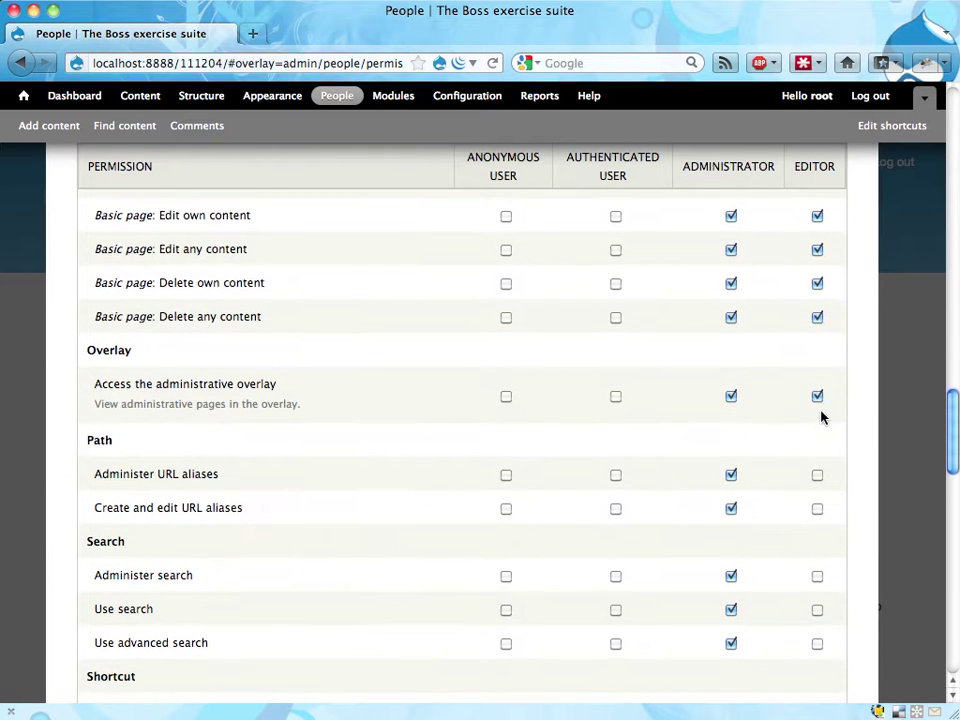
scroll(822, 428, "down", 1)
left_click(817, 392)
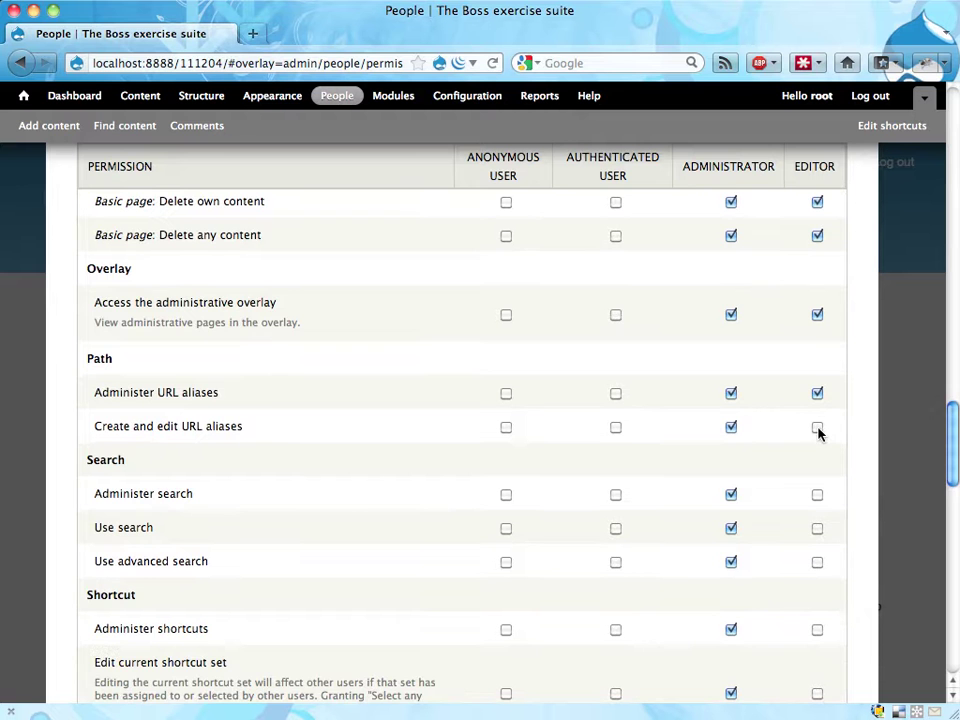
left_click(817, 427)
scroll(818, 437, "down", 2)
left_click(817, 330)
left_click(817, 364)
left_click(817, 397)
Grant editors Administer shortcuts, edit the current shortcut set and select any shortcut set
scroll(821, 396, "down", 2)
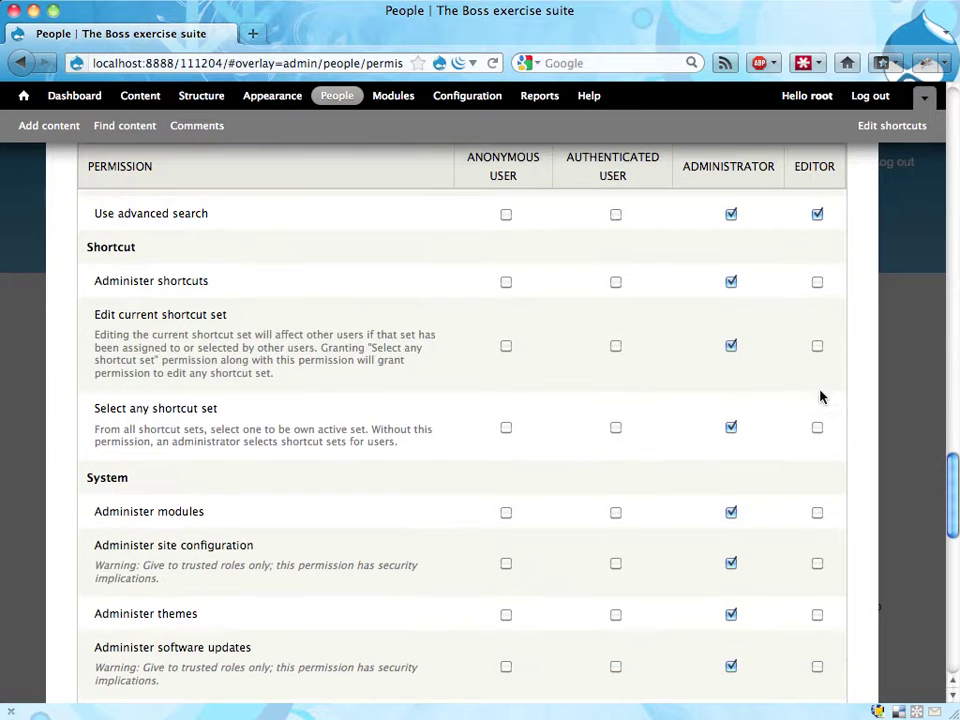
left_click(817, 281)
left_click(817, 345)
left_click(817, 427)
Grant editors Tags delete and edit, vocabulary administration and use of the administration toolbar
scroll(820, 435, "down", 3)
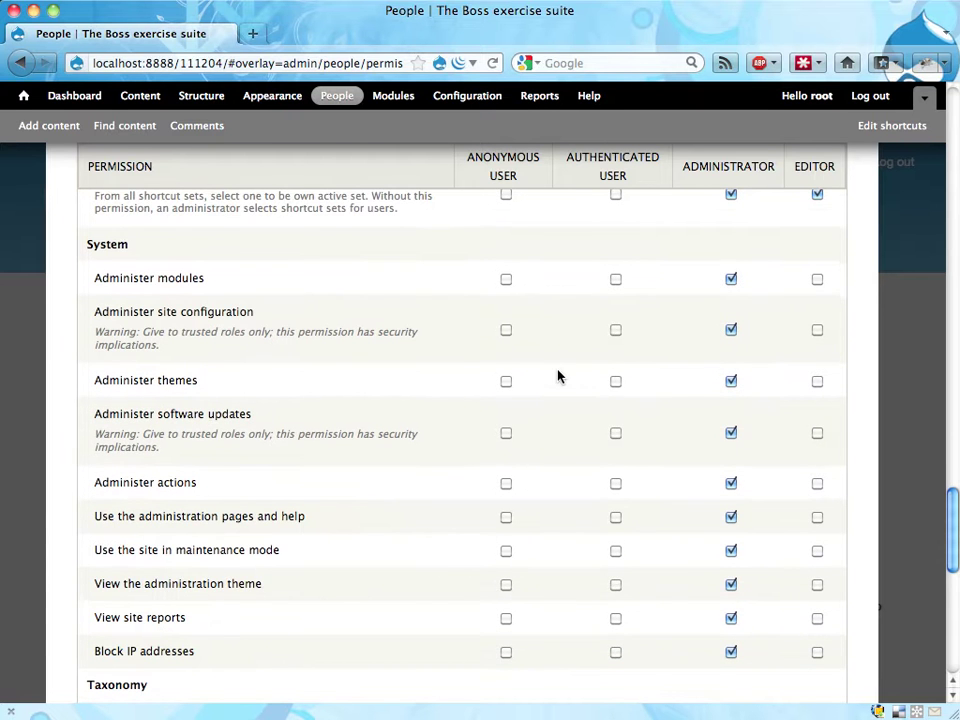
scroll(630, 452, "down", 1)
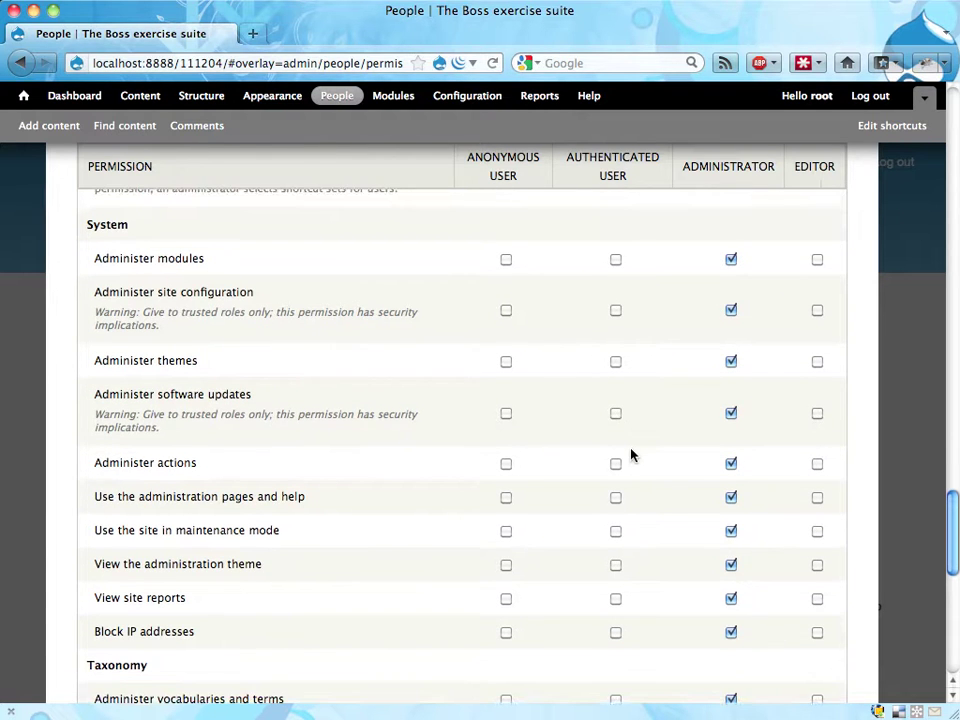
scroll(630, 455, "down", 5)
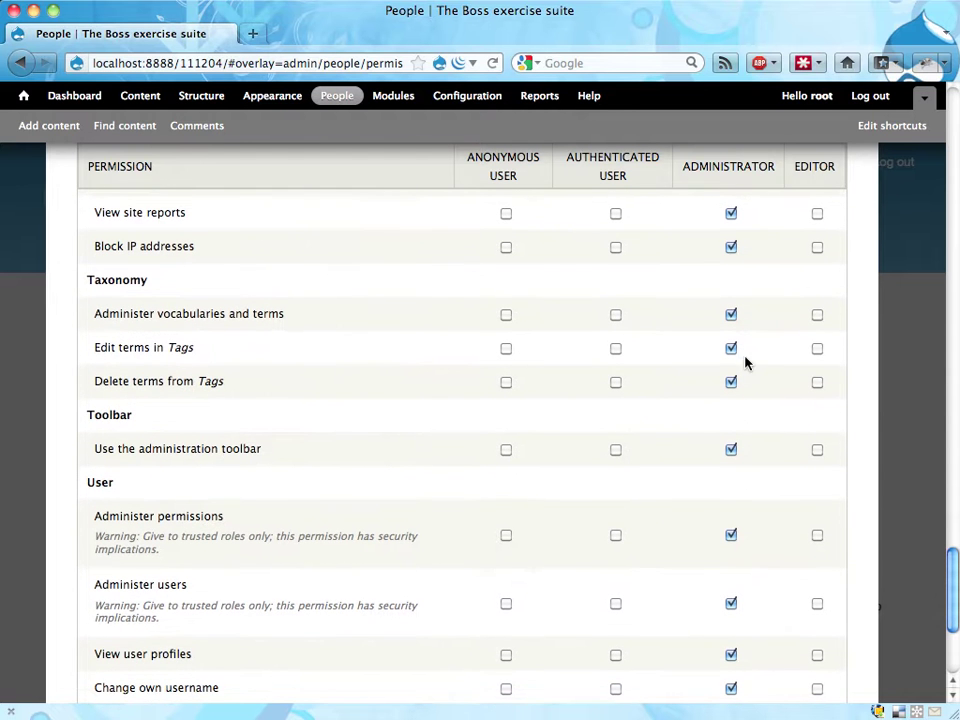
left_click(817, 382)
left_click(817, 317)
scroll(818, 360, "down", 3)
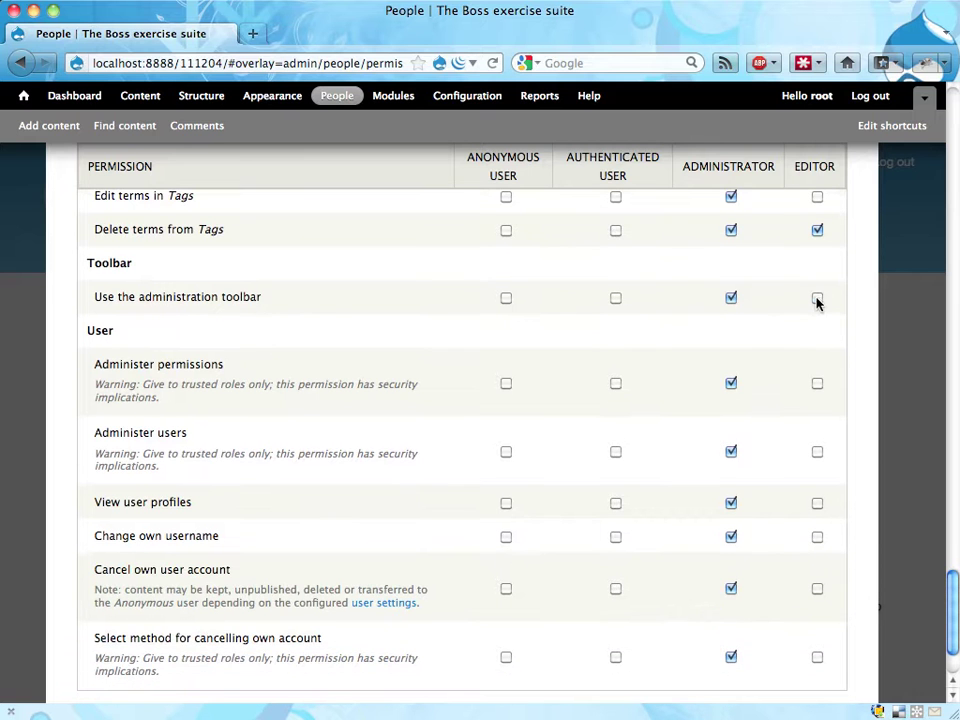
left_click(817, 298)
left_click(817, 197)
Give editors View user profiles, Change own username and both own-account cancellation permissions, then save
scroll(818, 298, "down", 2)
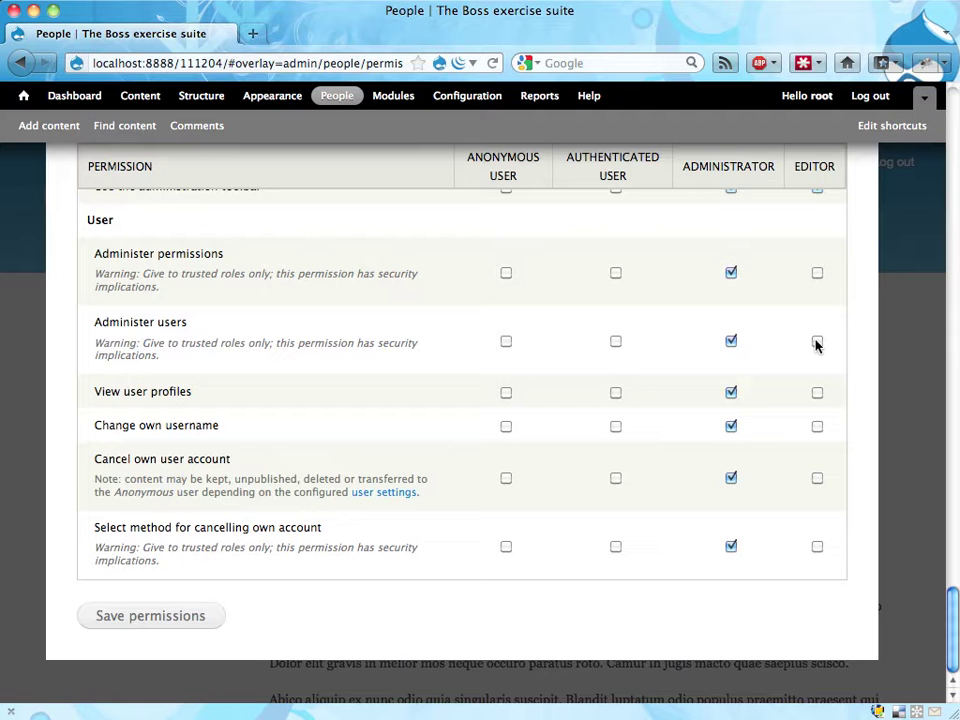
double_click(798, 172)
left_click(816, 394)
left_click(817, 427)
left_click(817, 479)
left_click(817, 546)
left_click(165, 627)
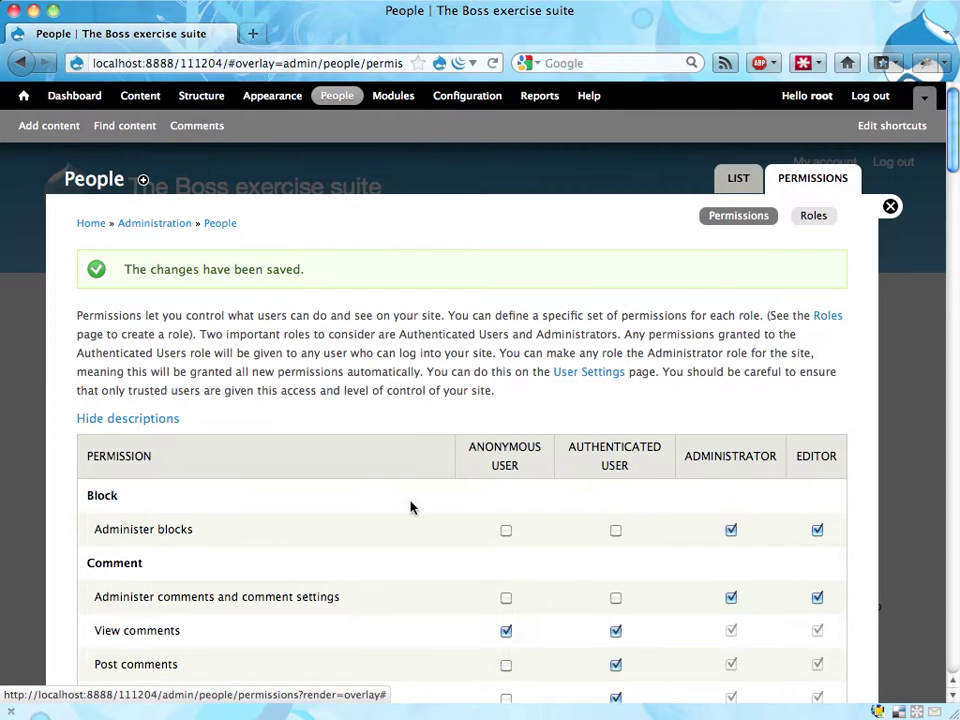
Open intern's edit form in a new tab and bulk-add the editor role to intern
left_click(737, 181)
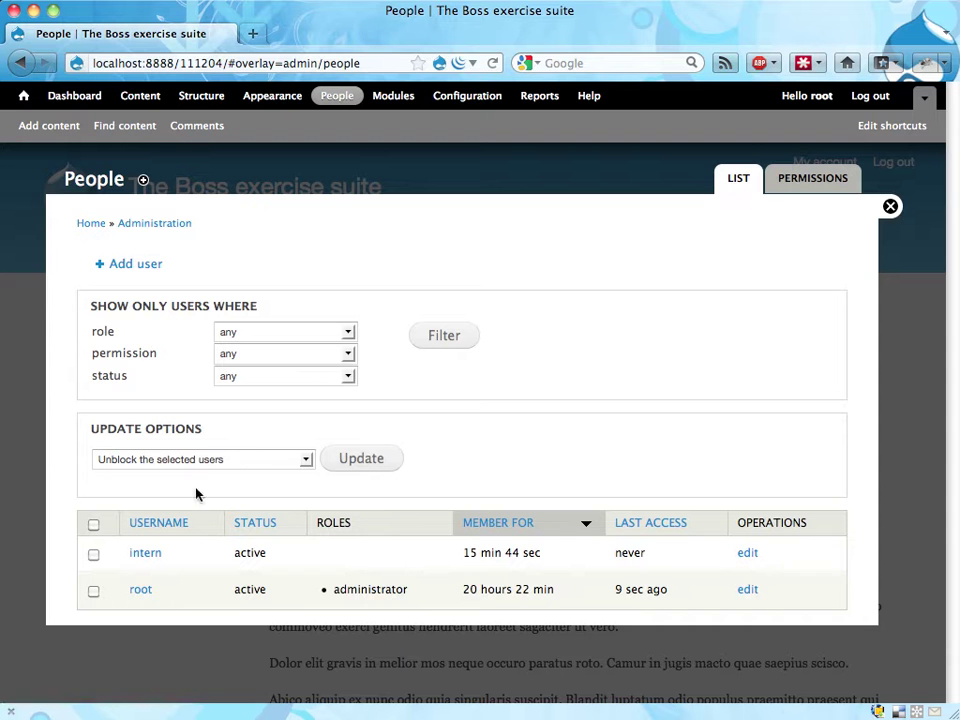
middle_click(748, 553)
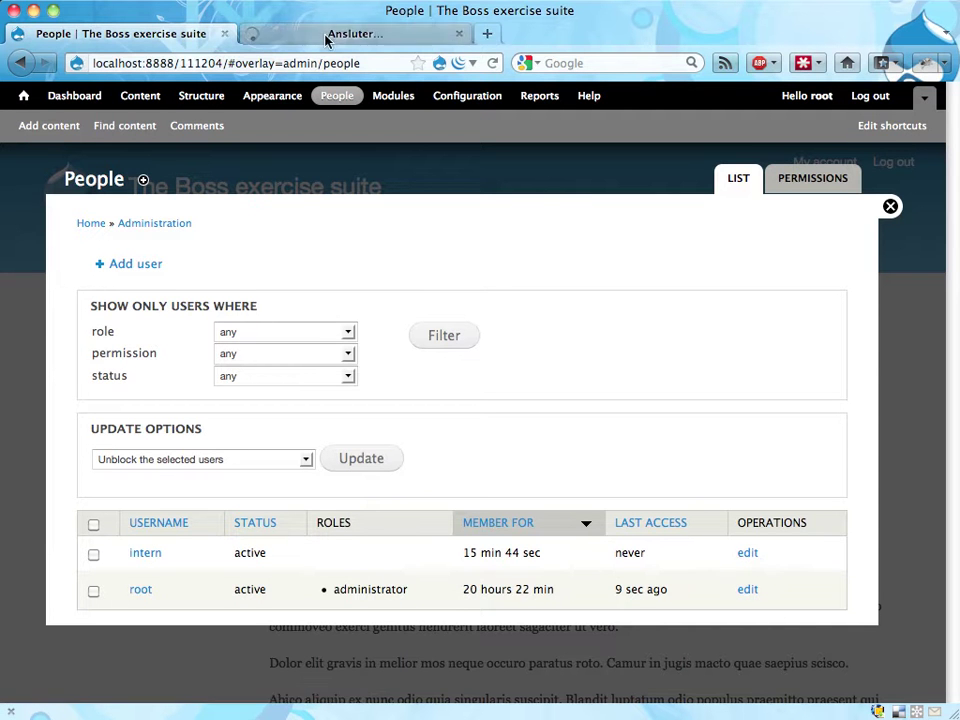
left_click(93, 555)
left_click(165, 472)
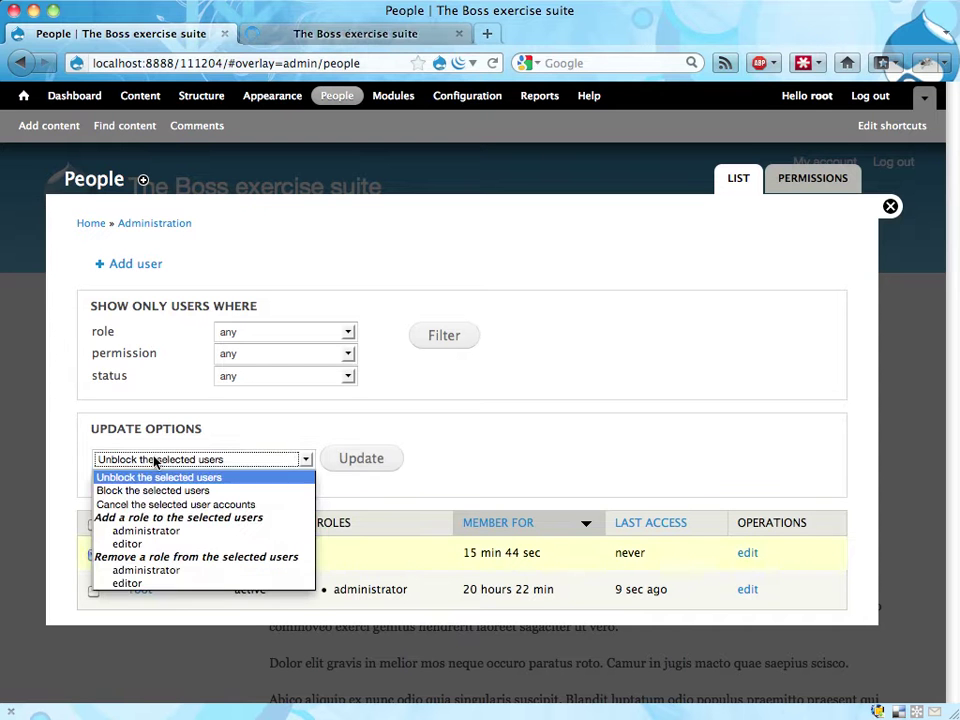
left_click(127, 543)
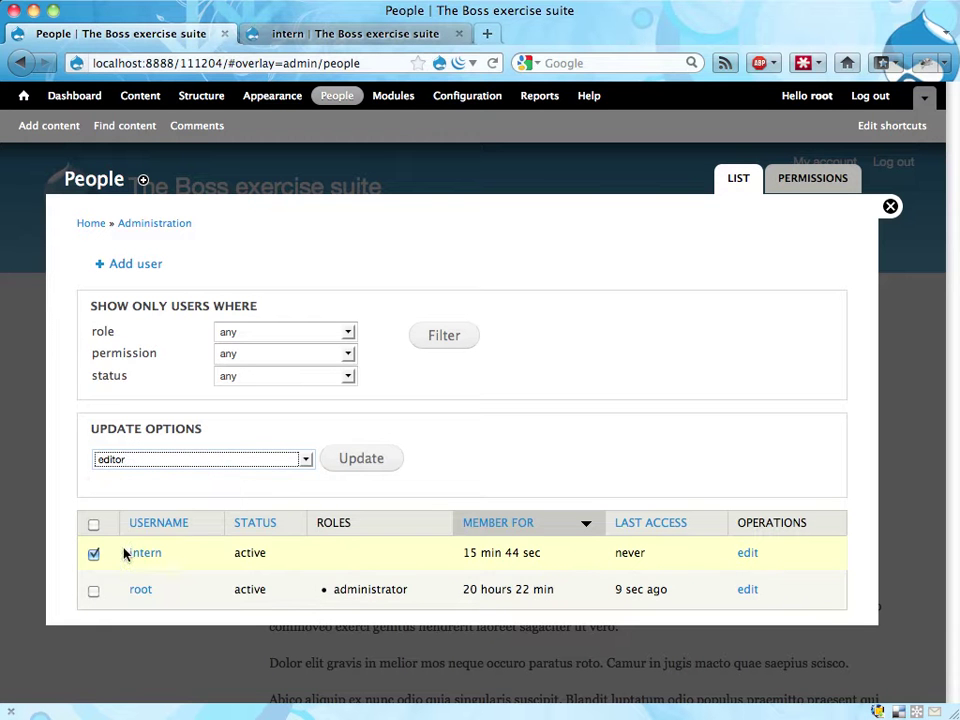
left_click(363, 460)
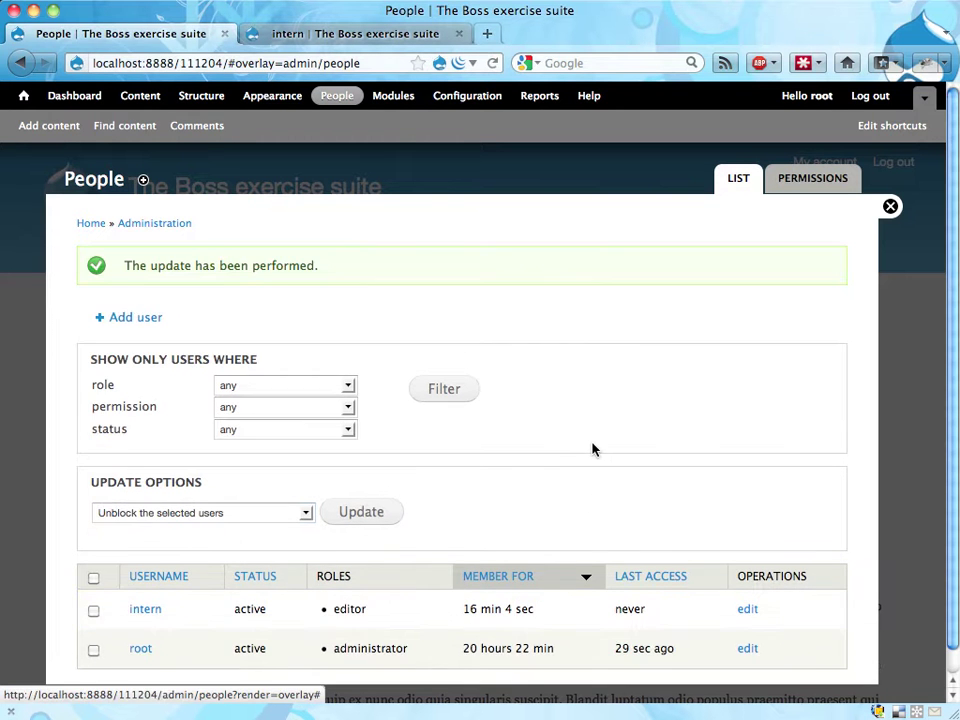
double_click(350, 609)
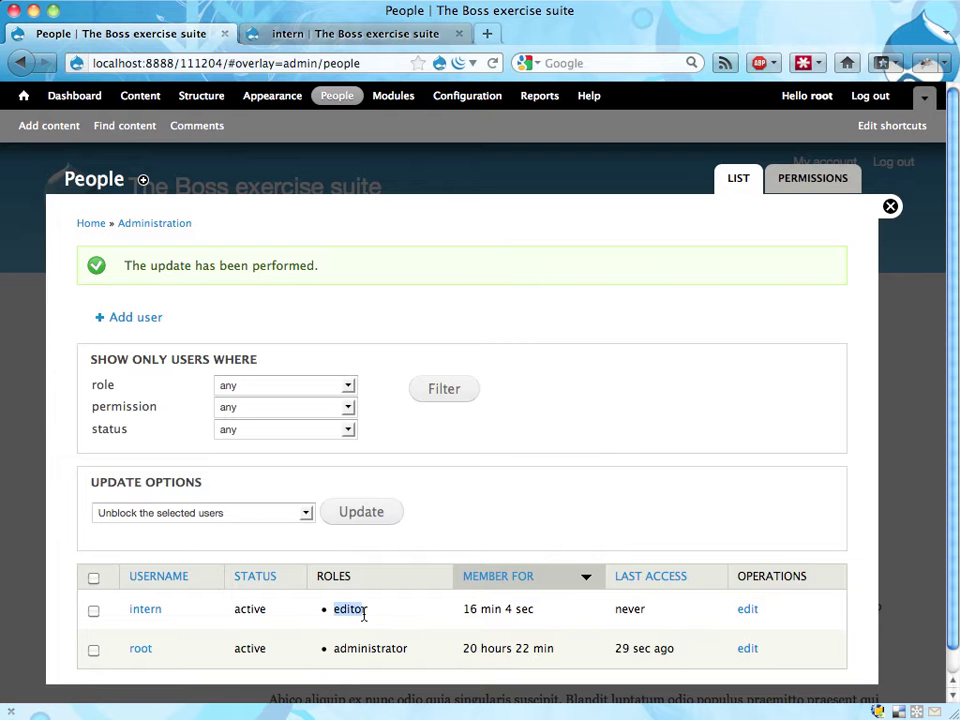
Tick editor on intern's account form, then close that tab and the administration overlay
left_click(400, 39)
scroll(429, 369, "down", 10)
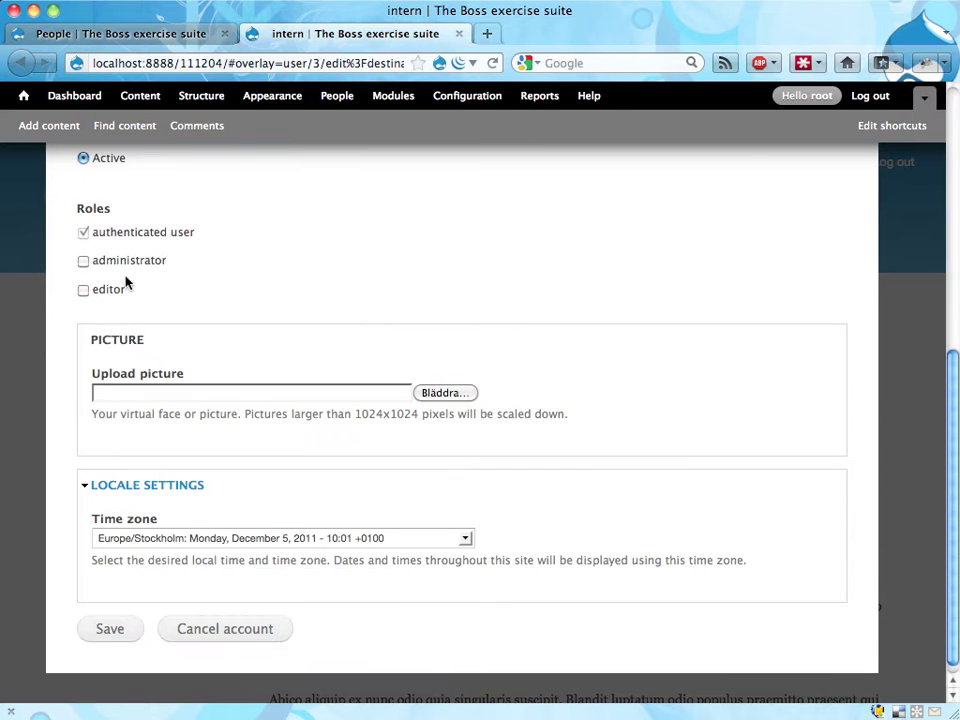
left_click(83, 290)
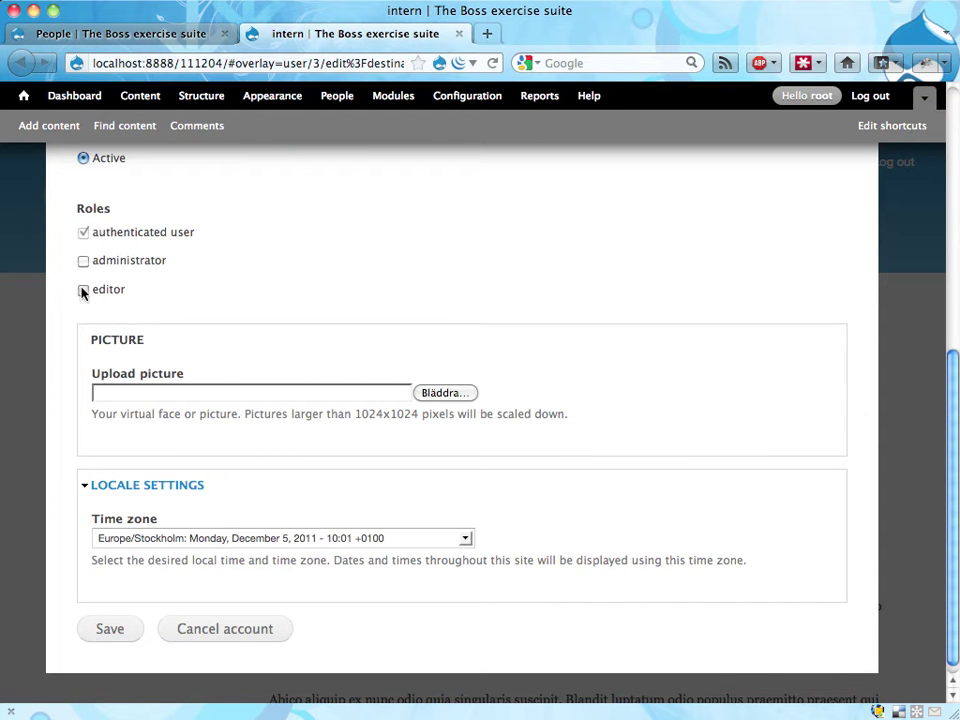
left_click(459, 33)
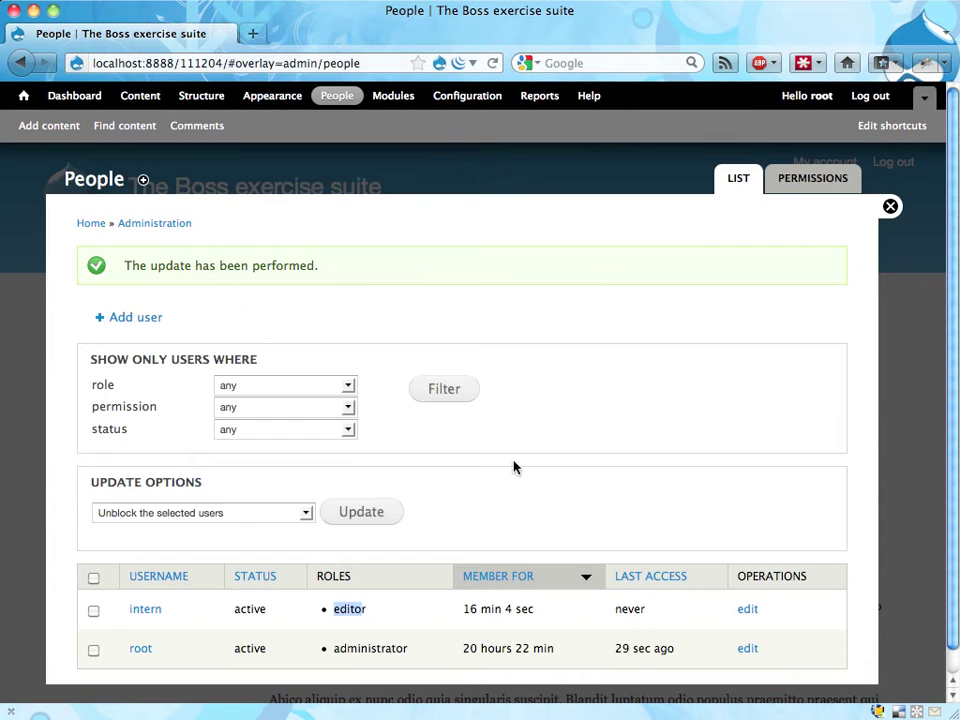
left_click(890, 205)
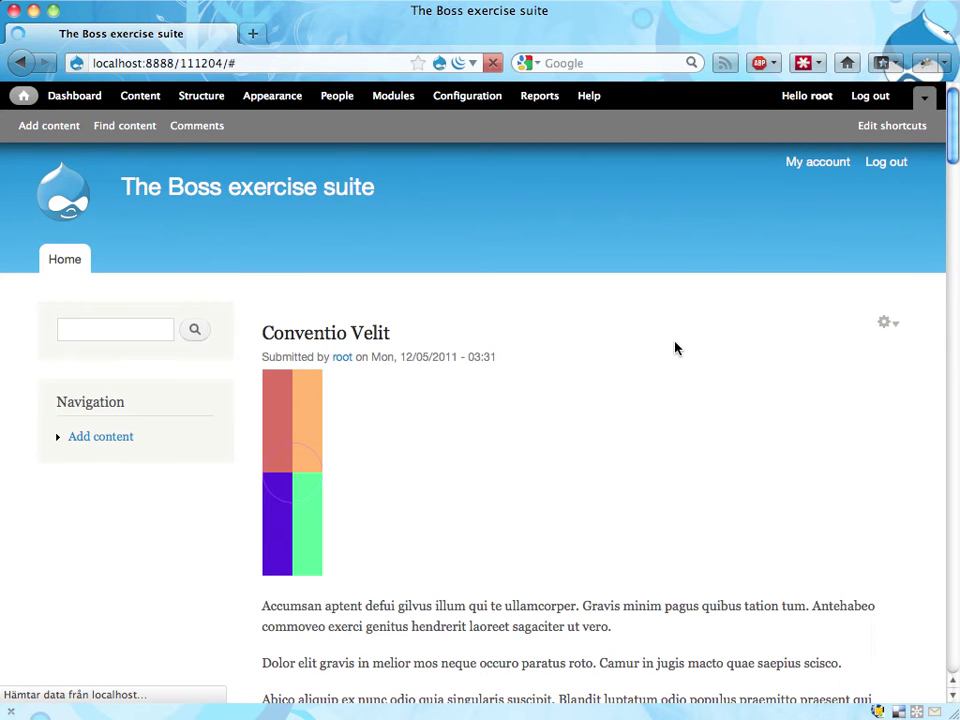